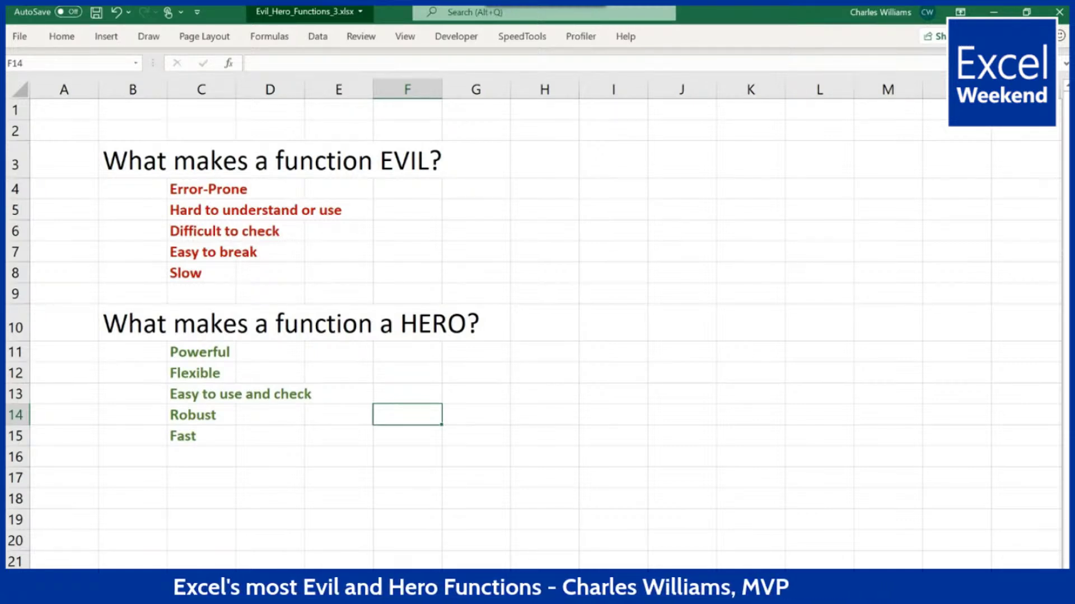
Go to the GETPIVOTDATA sheet and review its notes down to the recommendations and the Excel Options picture.
{"action": "key", "text": "ctrl+Page_Down"}
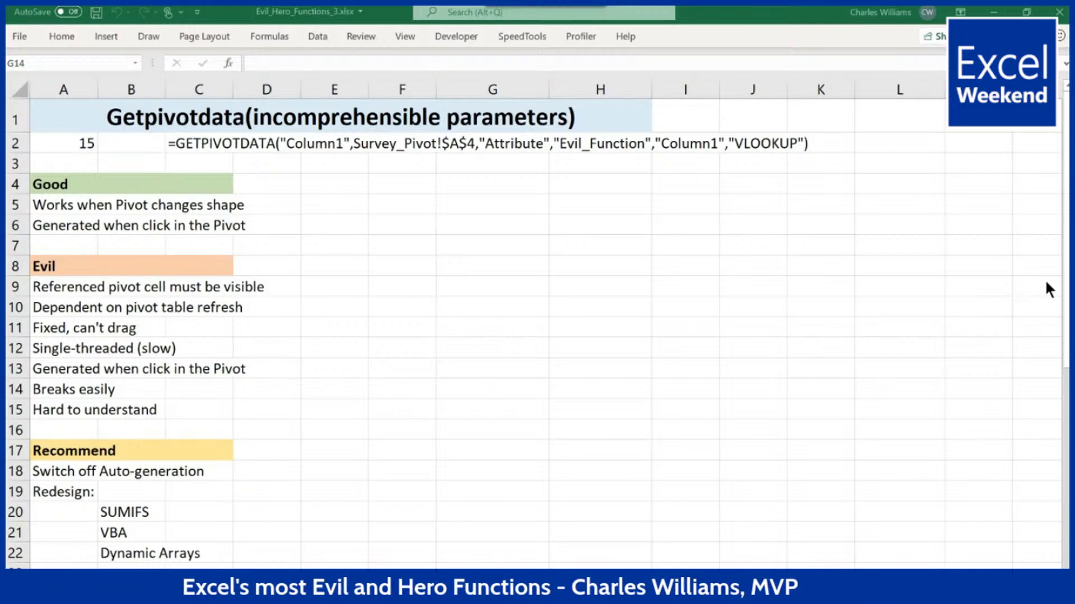
{"action": "left_click", "coordinate": [1065, 354]}
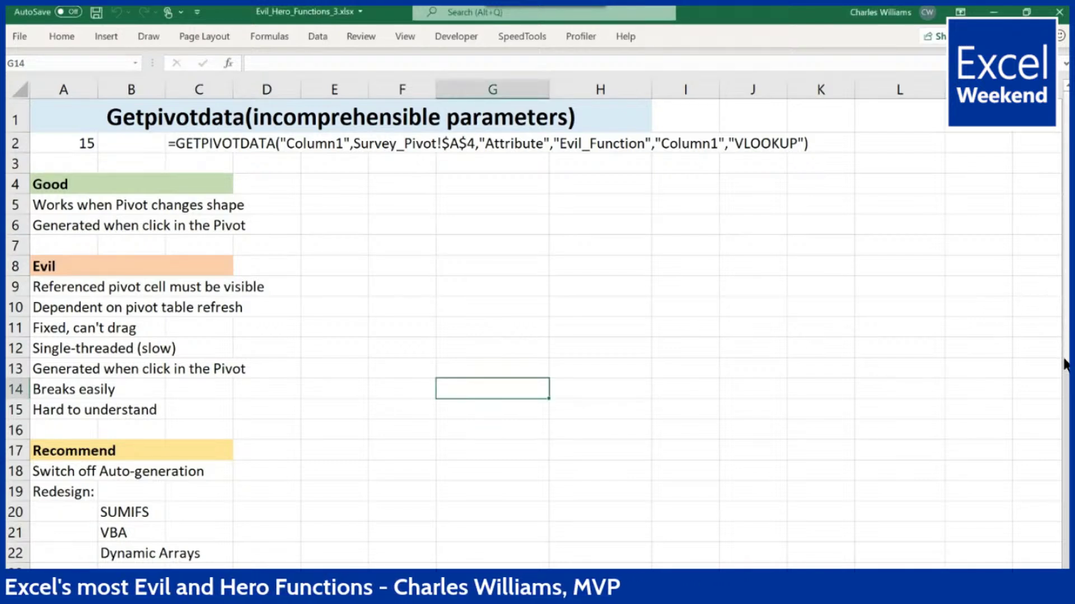
{"action": "left_click_drag", "start_coordinate": [1066, 364], "coordinate": [1056, 479]}
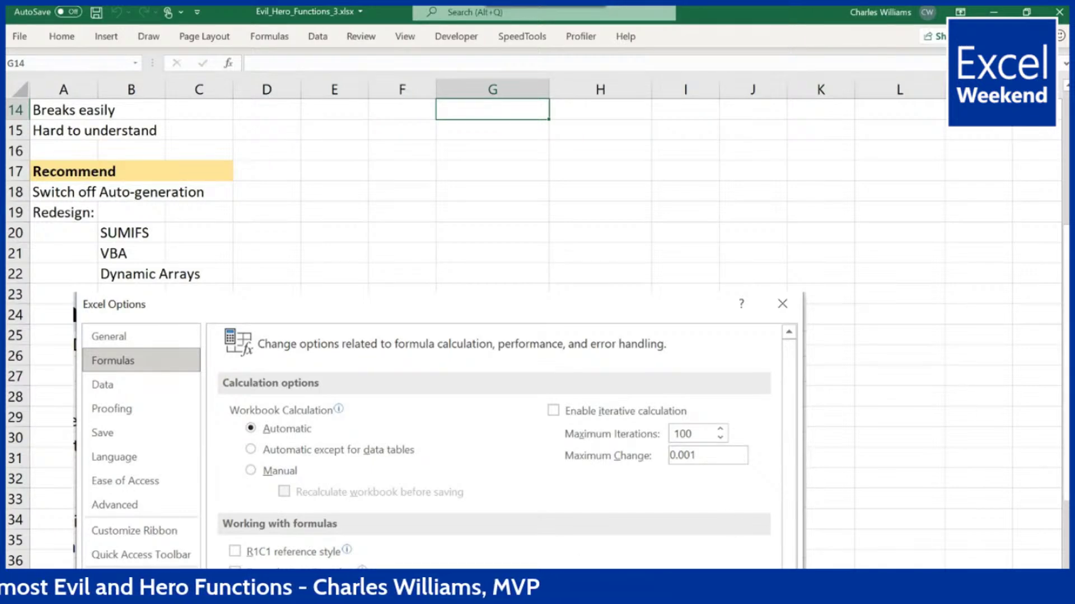
{"action": "left_click_drag", "start_coordinate": [1065, 358], "coordinate": [1066, 221]}
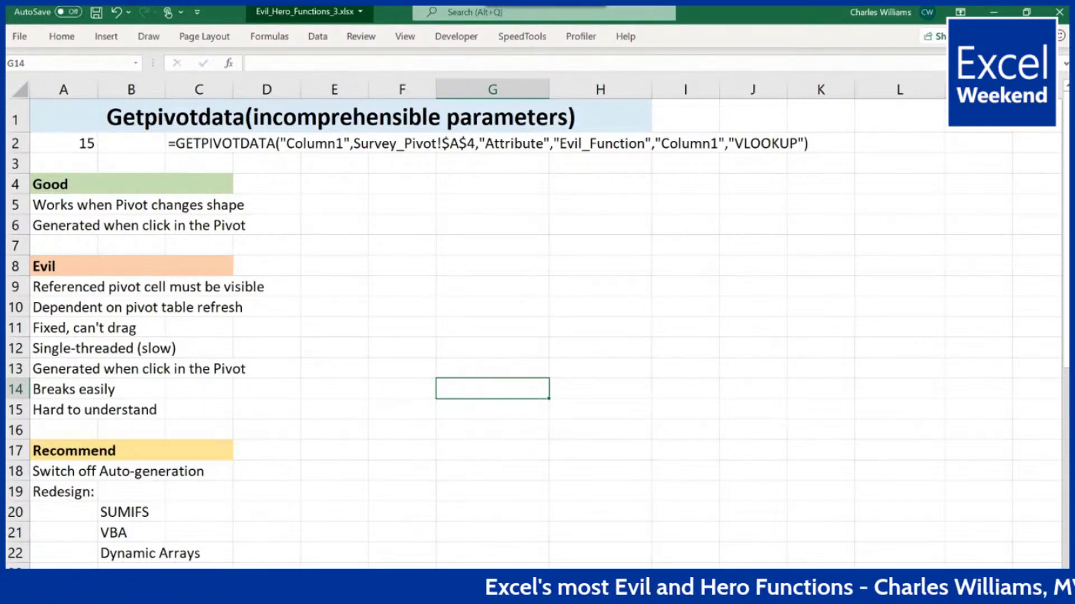
Go to the INDIRECT sheet and inspect the January VLOOKUP formula in C5 without changing it.
{"action": "key", "text": "ctrl+Page_Down"}
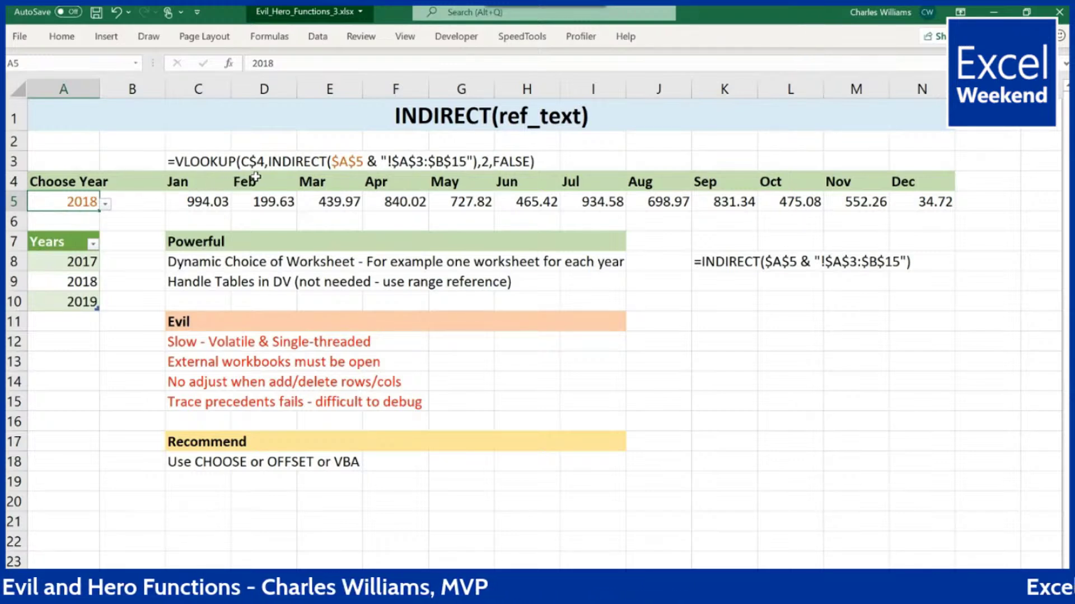
{"action": "left_click", "coordinate": [202, 207]}
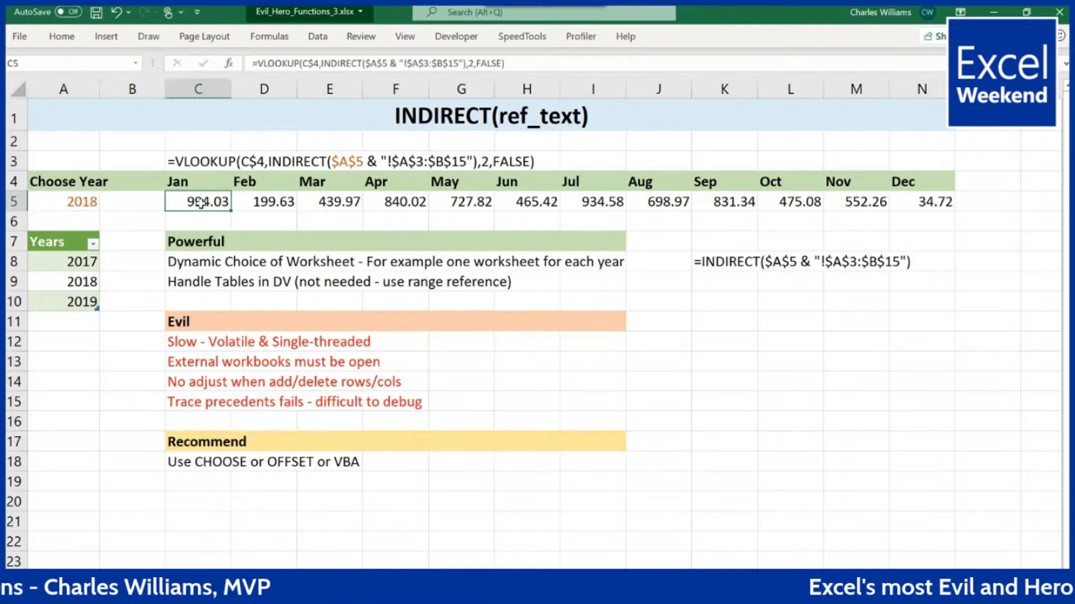
{"action": "left_click", "coordinate": [333, 65]}
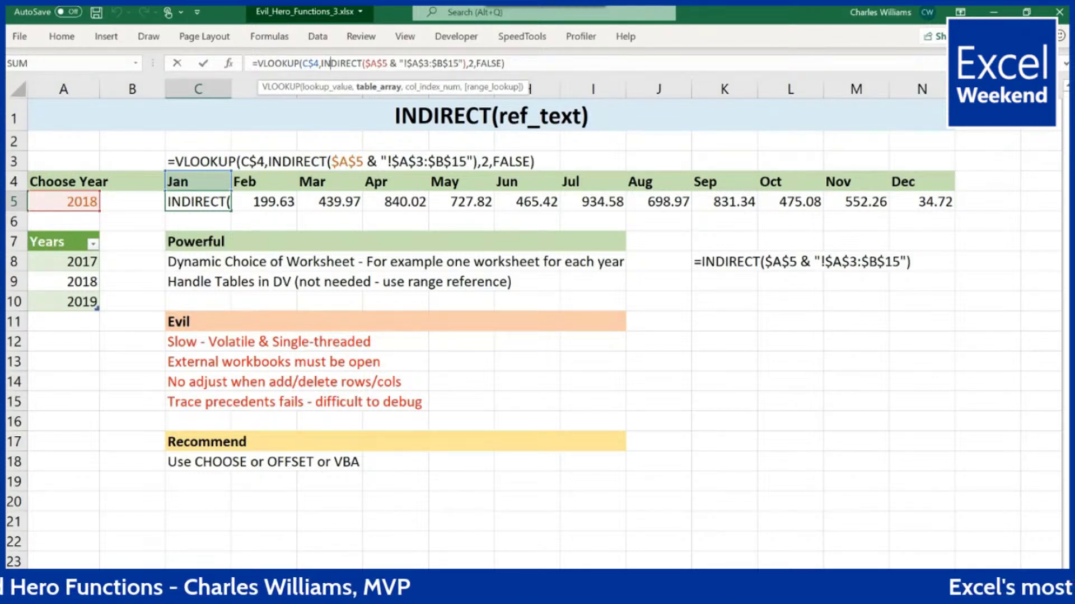
{"action": "left_click", "coordinate": [177, 63]}
Look through the 2017, 2018 and 2019 monthly sales sheets and return to the INDIRECT sheet.
{"action": "key", "text": "ctrl+Page_Down"}
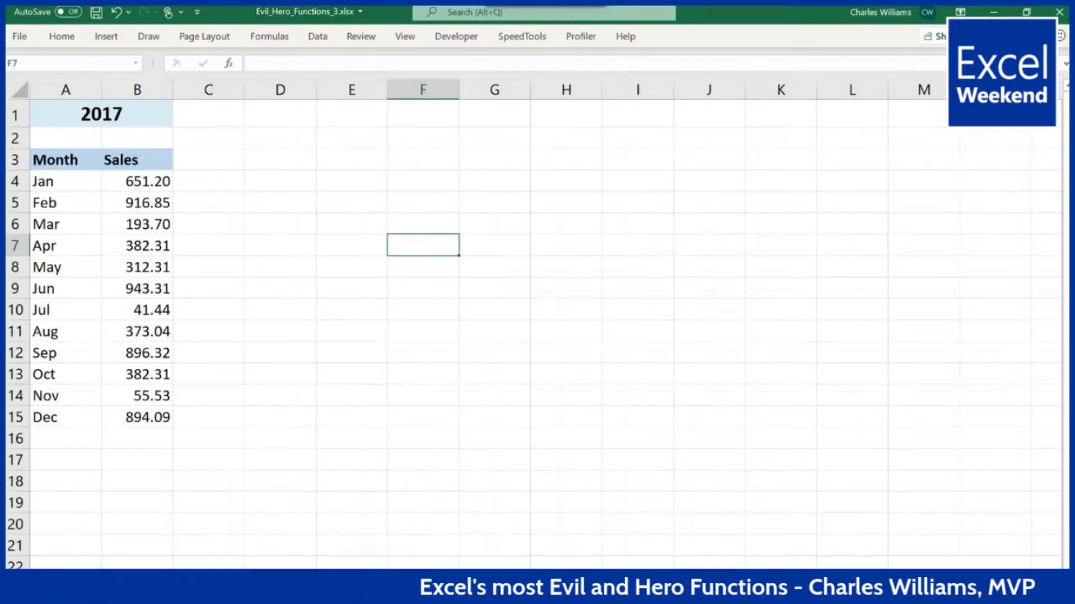
{"action": "key", "text": "ctrl+Page_Down"}
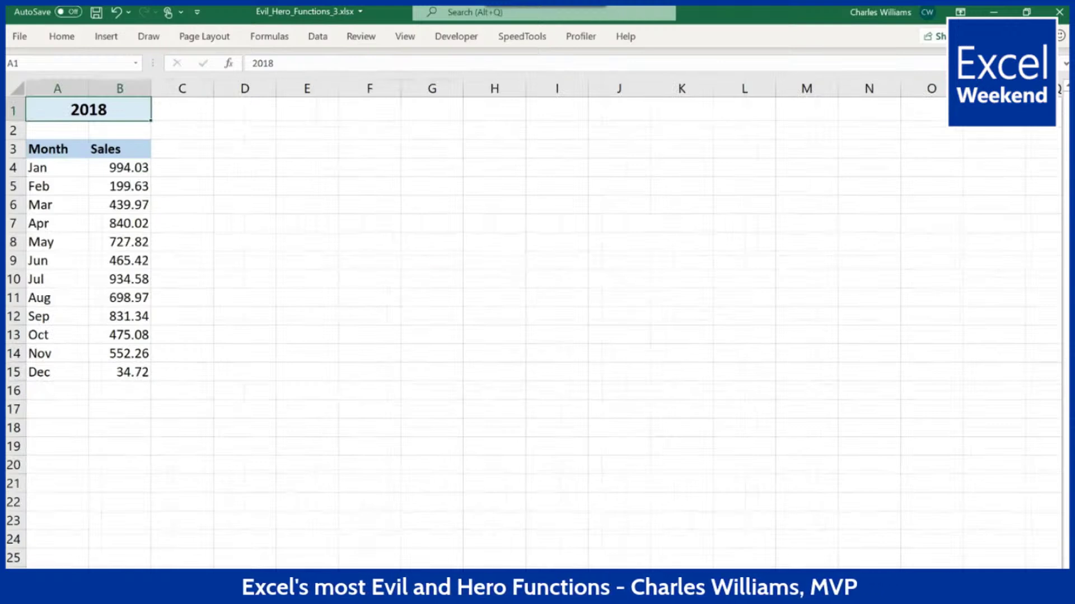
{"action": "key", "text": "ctrl+Page_Down"}
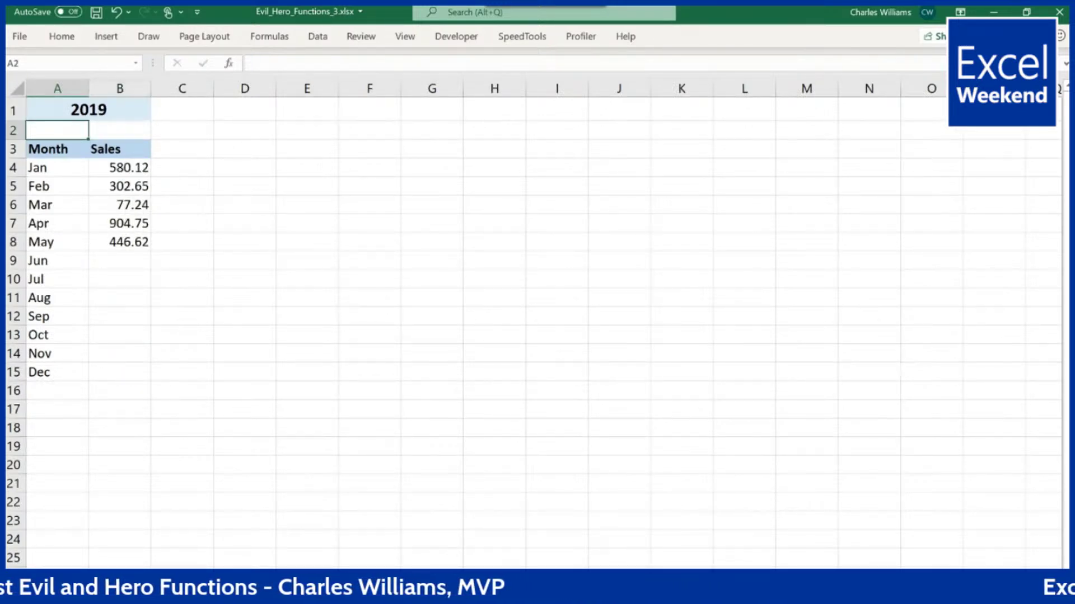
{"action": "key", "text": "ctrl+Page_Up"}
{"action": "key", "text": "ctrl+Page_Up"}
{"action": "key", "text": "ctrl+Page_Up"}
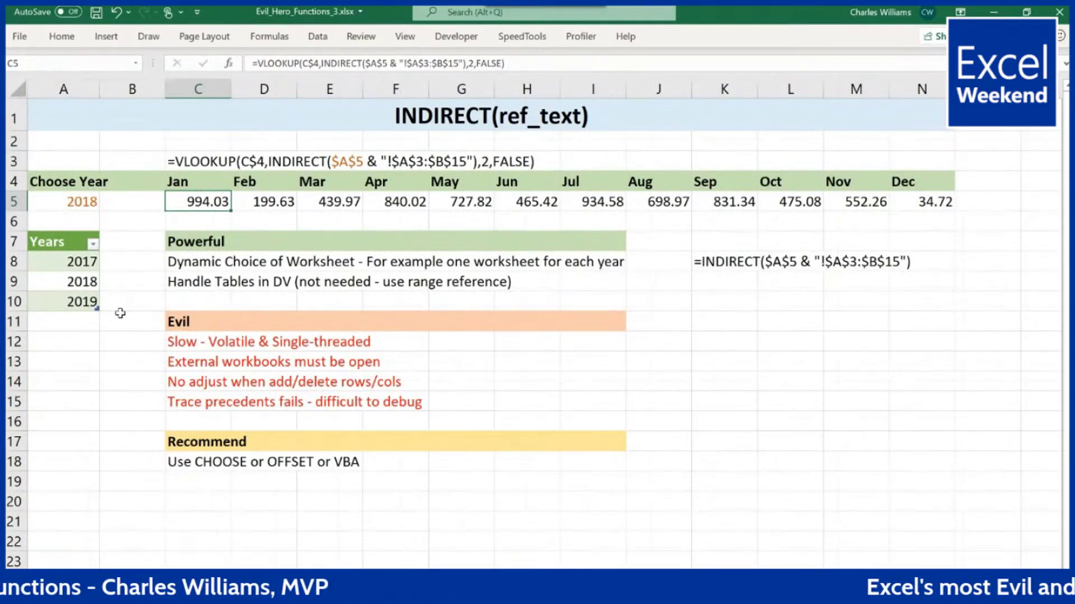
Choose 2019 as the year in cell A5 of the INDIRECT sheet.
{"action": "left_click", "coordinate": [81, 202]}
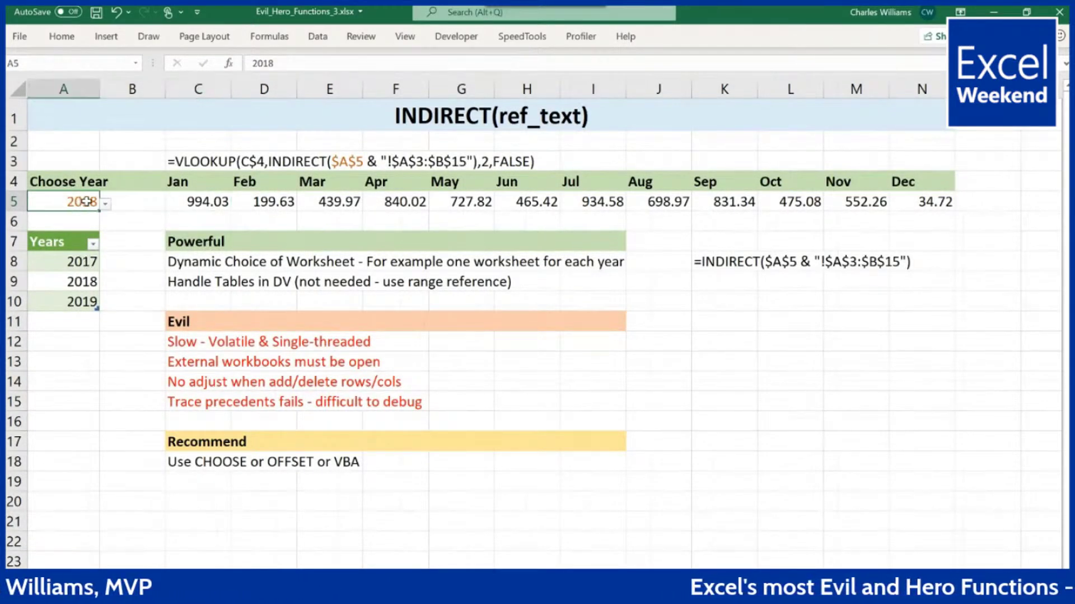
{"action": "left_click", "coordinate": [106, 203]}
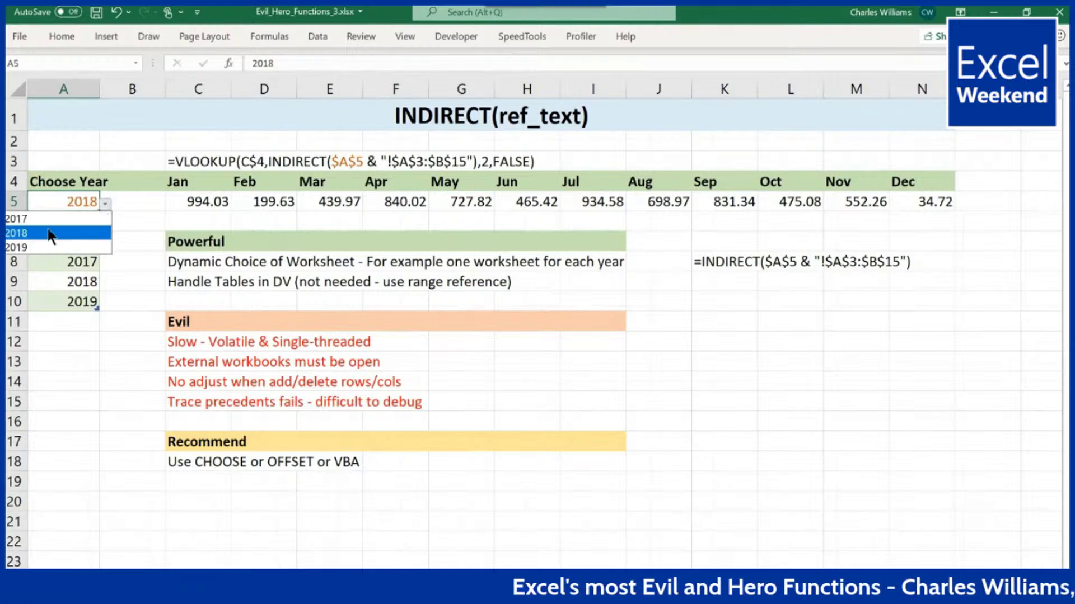
{"action": "left_click", "coordinate": [22, 247]}
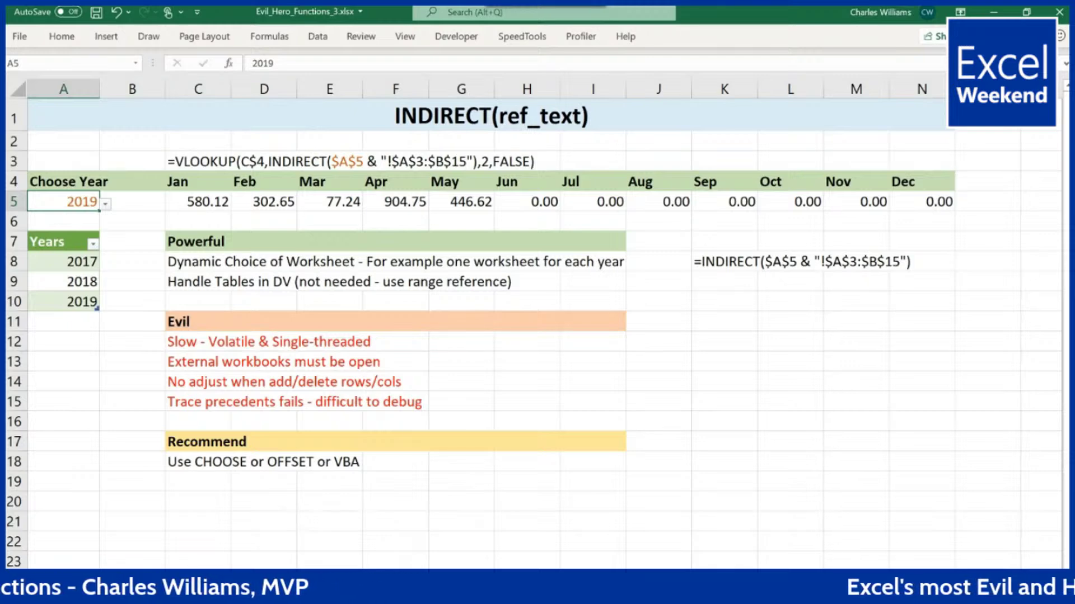
Go to the CHOOSE sheet and set the year in its cell A5 to 2019.
{"action": "key", "text": "ctrl+Page_Down"}
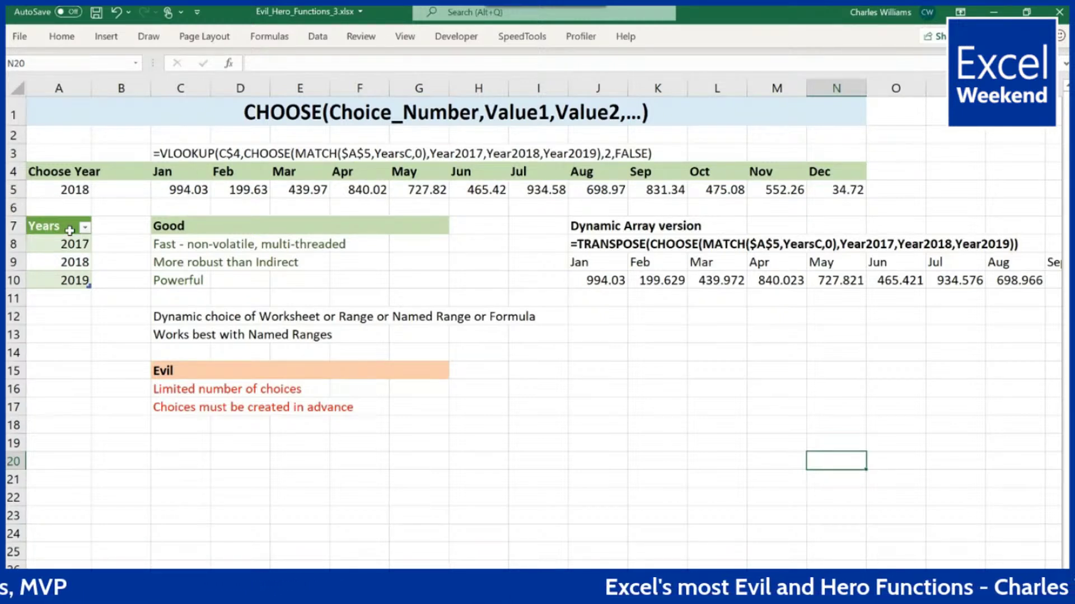
{"action": "left_click", "coordinate": [84, 189]}
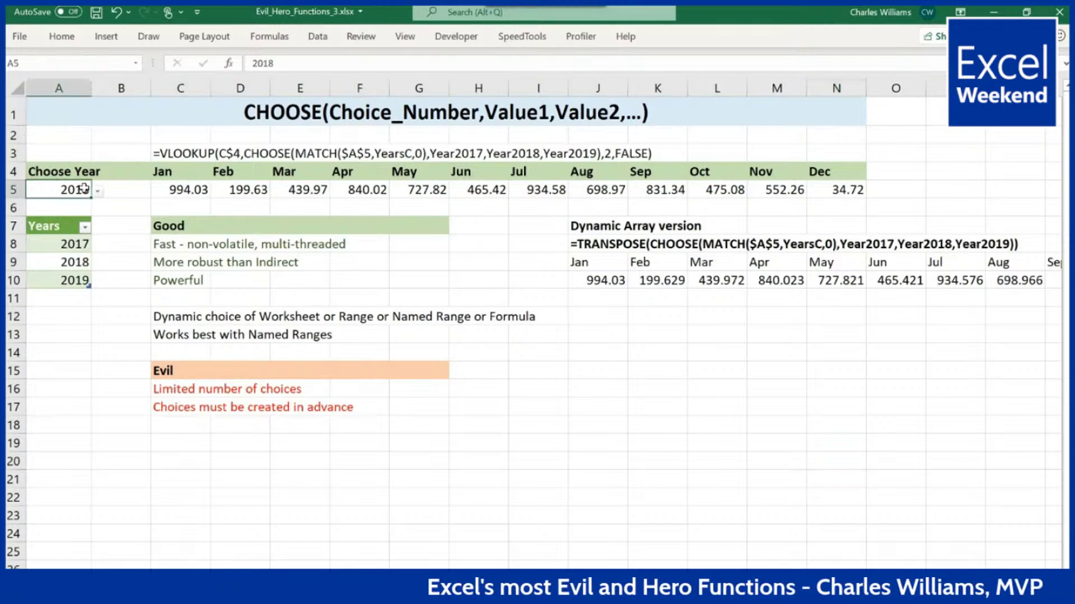
{"action": "left_click", "coordinate": [98, 191]}
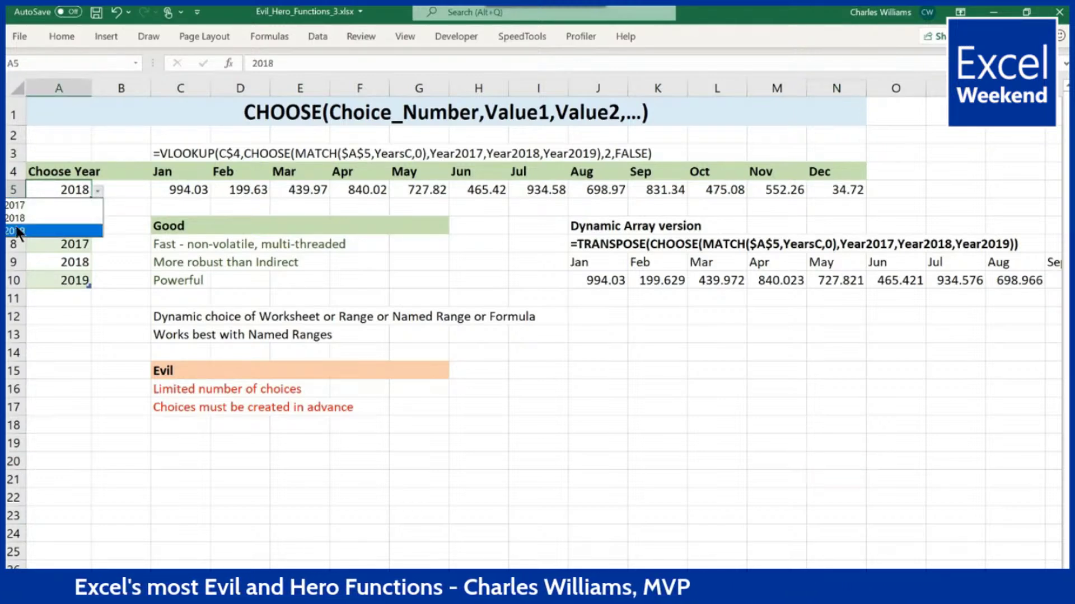
{"action": "left_click", "coordinate": [19, 231]}
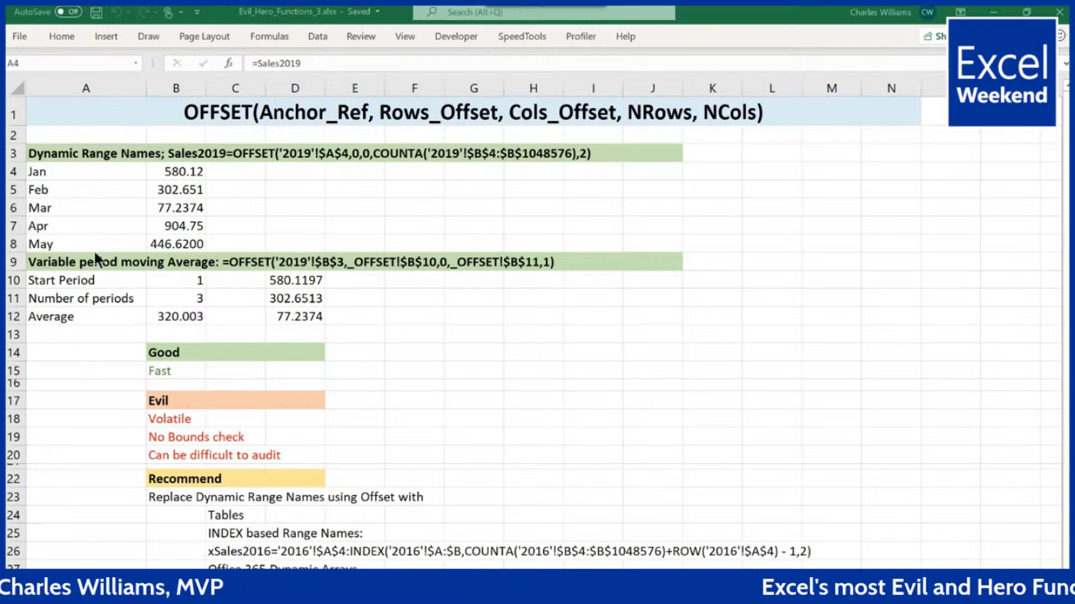
Set the OFFSET moving average's number of periods in B11 to 4 and inspect the formulas in D10 and B12.
{"action": "left_click", "coordinate": [295, 279]}
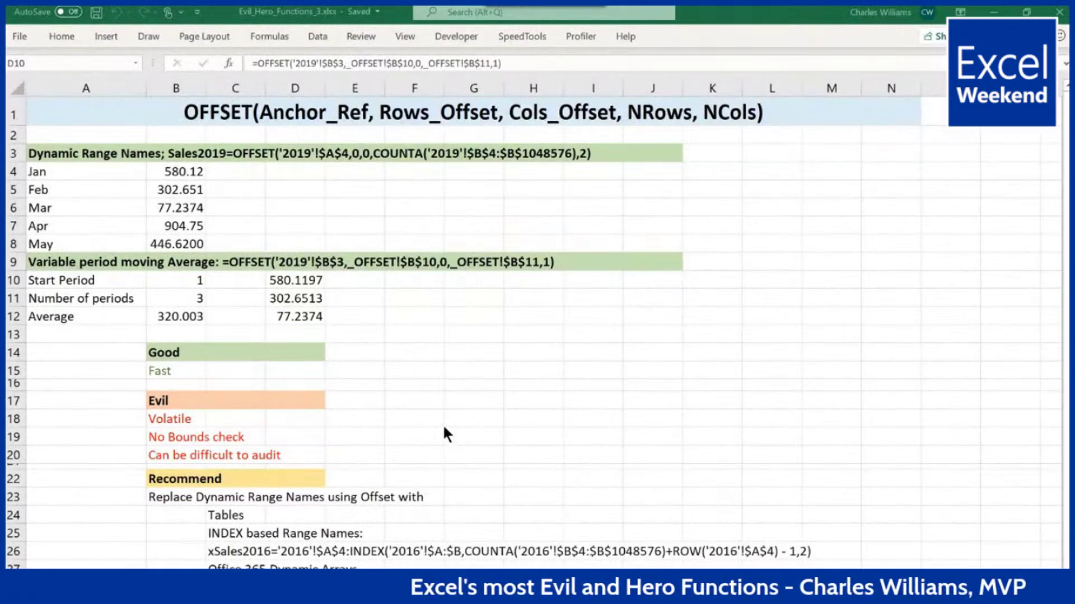
{"action": "left_click", "coordinate": [179, 298]}
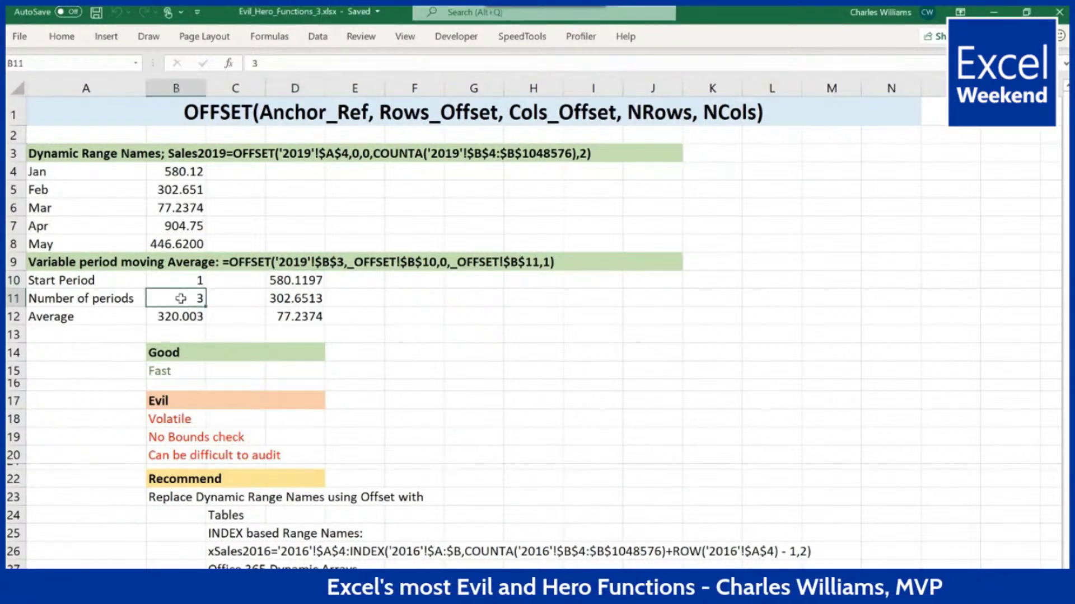
{"action": "type", "text": "4"}
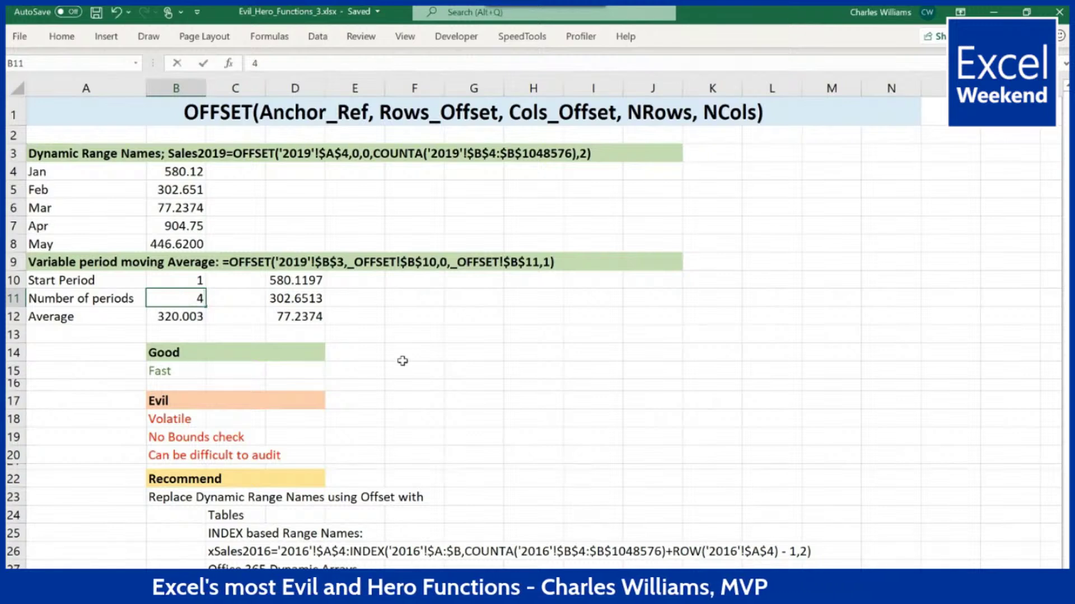
{"action": "left_click", "coordinate": [432, 349]}
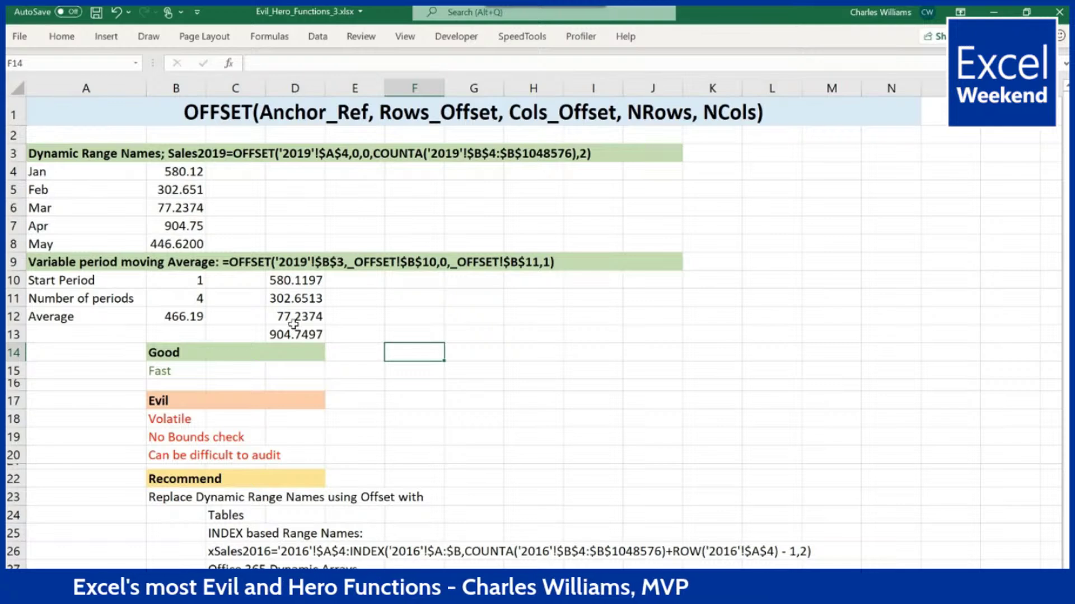
{"action": "left_click", "coordinate": [292, 282]}
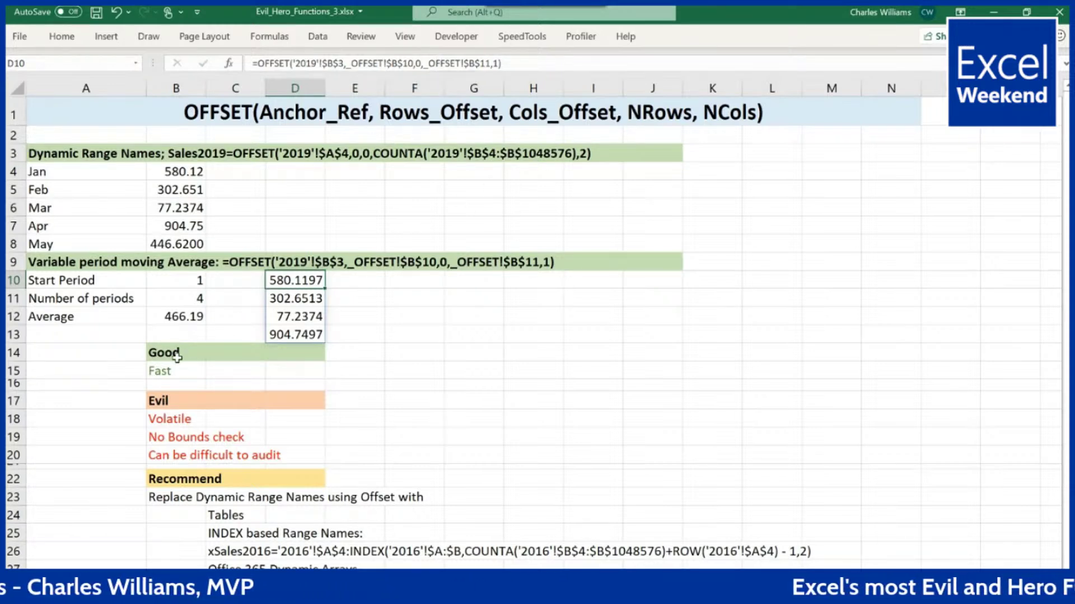
{"action": "left_click", "coordinate": [167, 316]}
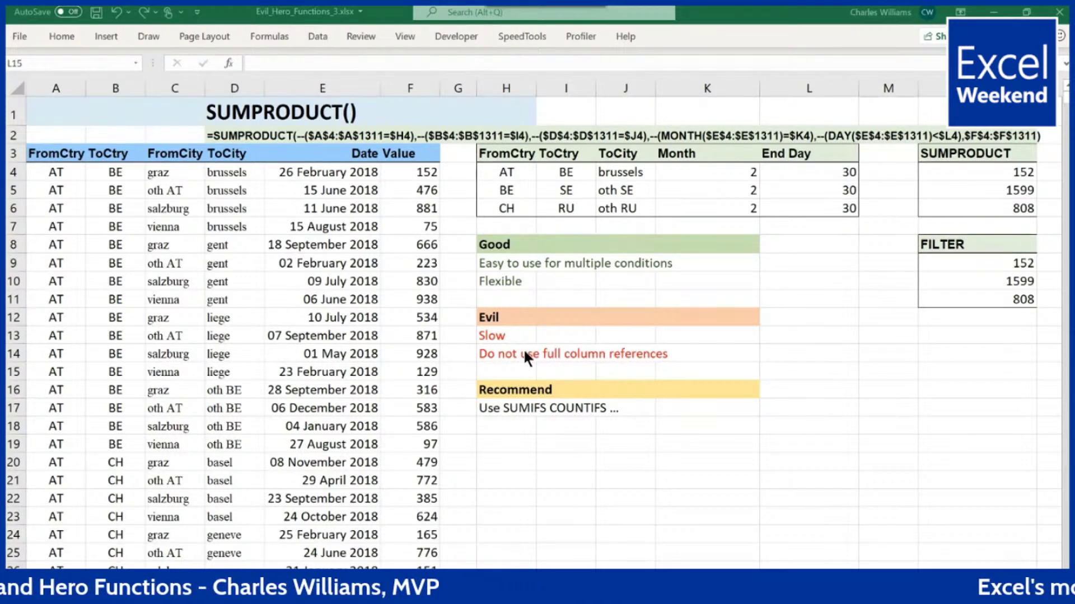
Inspect the SUMPRODUCT formula in N4, and move on through the SUMIFS sheet to the VLOOKUP sheet.
{"action": "left_click", "coordinate": [977, 173]}
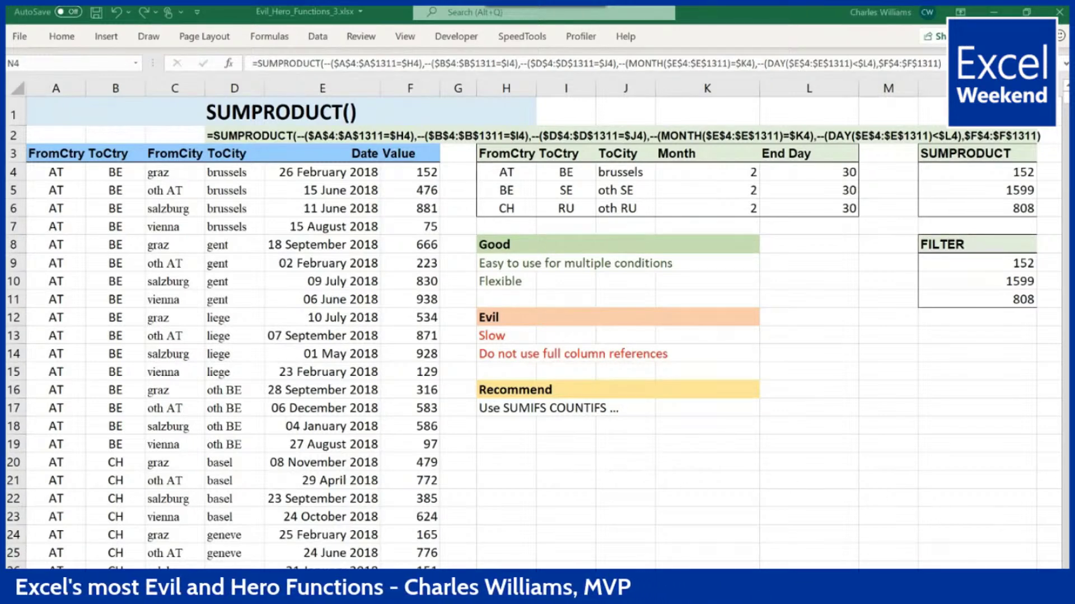
{"action": "key", "text": "ctrl+Page_Down"}
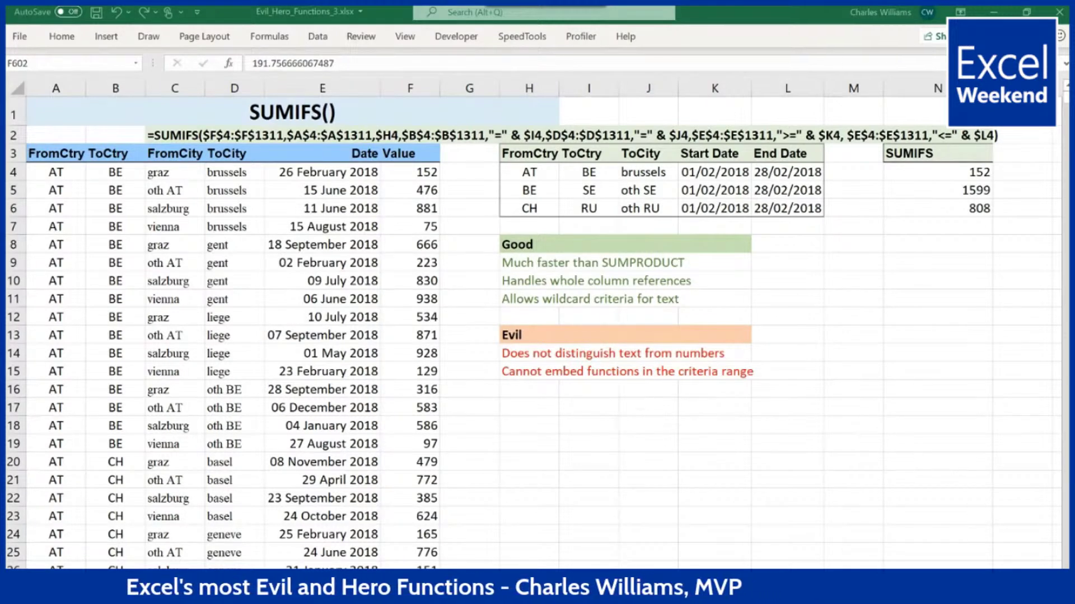
{"action": "key", "text": "ctrl+Page_Down"}
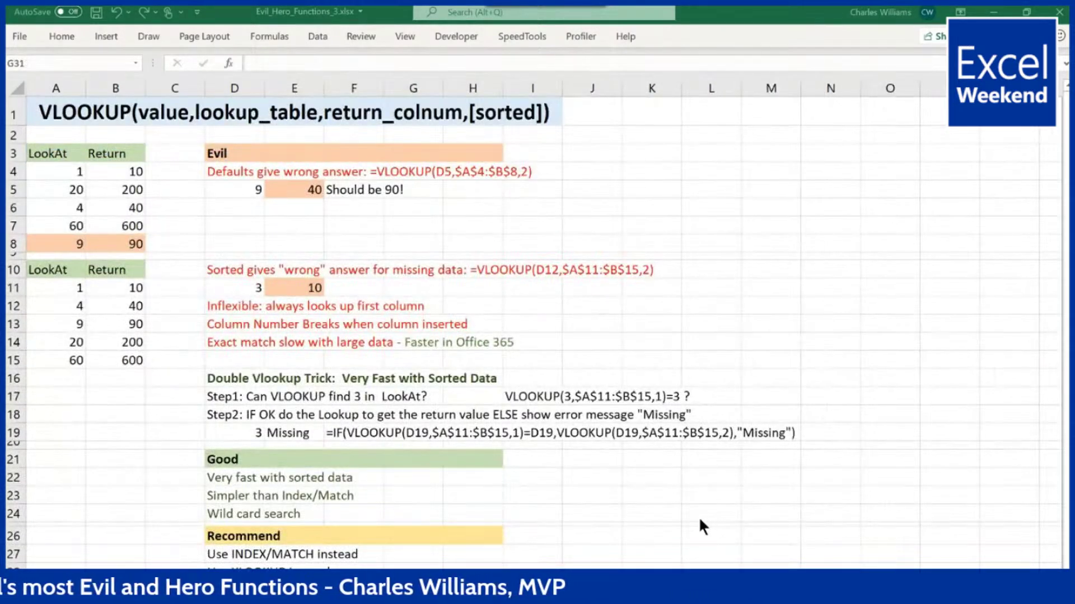